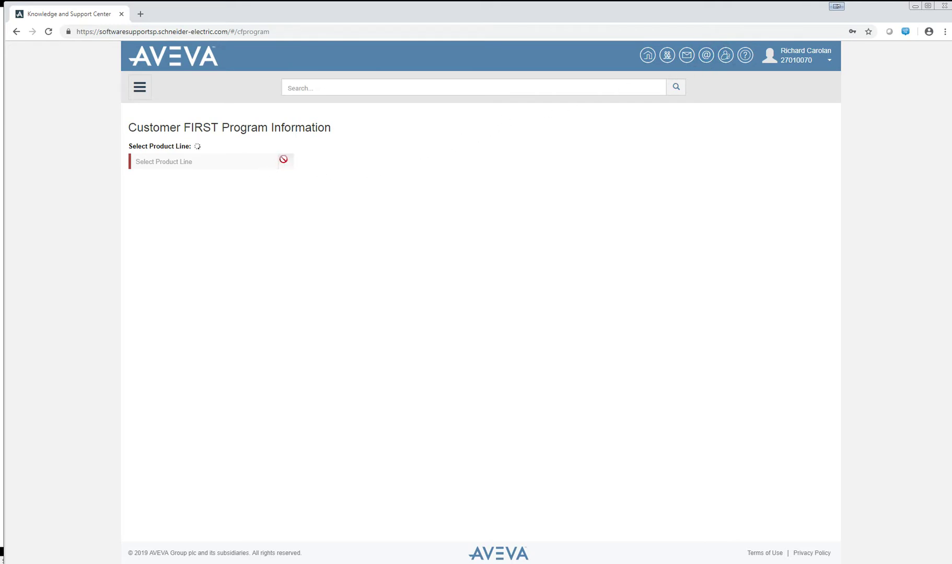
- Show the Customer FIRST program information for the Wonderware product line and check the account's Customer FIRST details
left_click(286, 164)
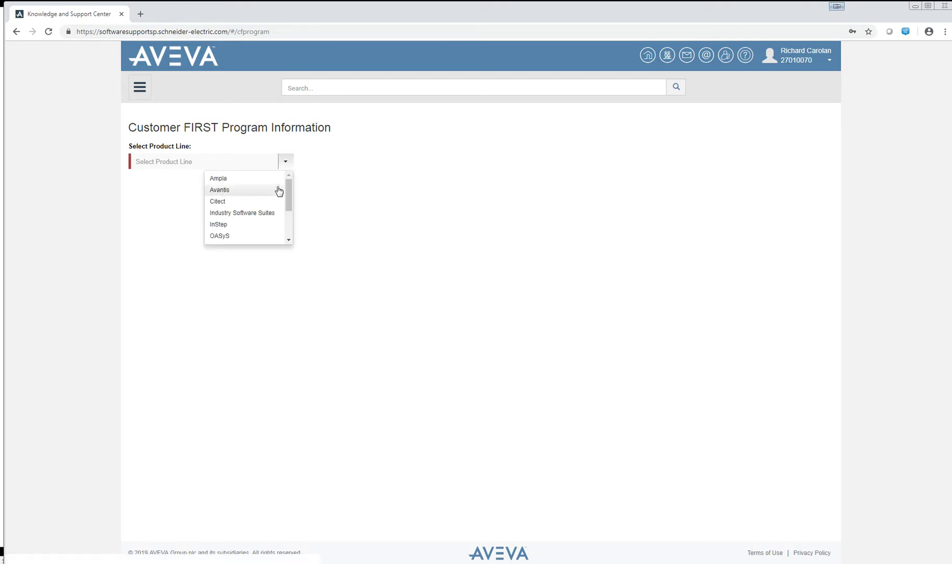
left_click_drag(285, 183, 286, 219)
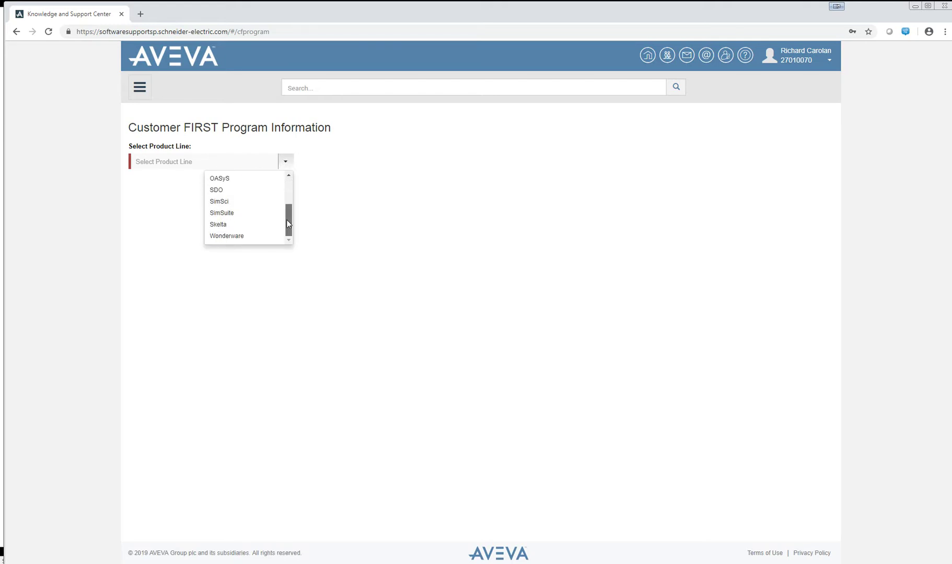
left_click(244, 237)
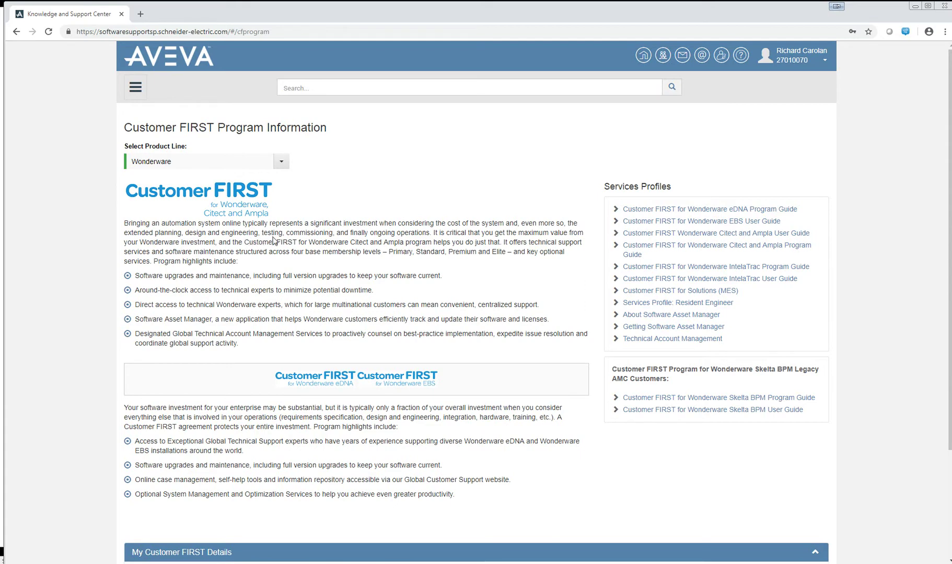
scroll(389, 240, "down", 3)
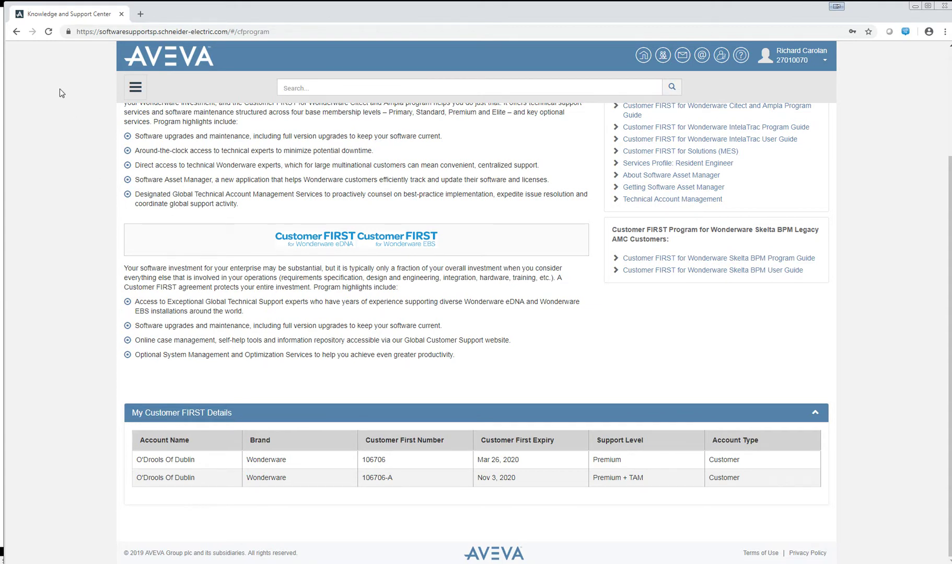
- Return to the support center home page and open the SAM 4.0 installation files page from the SAM Software site
left_click(18, 33)
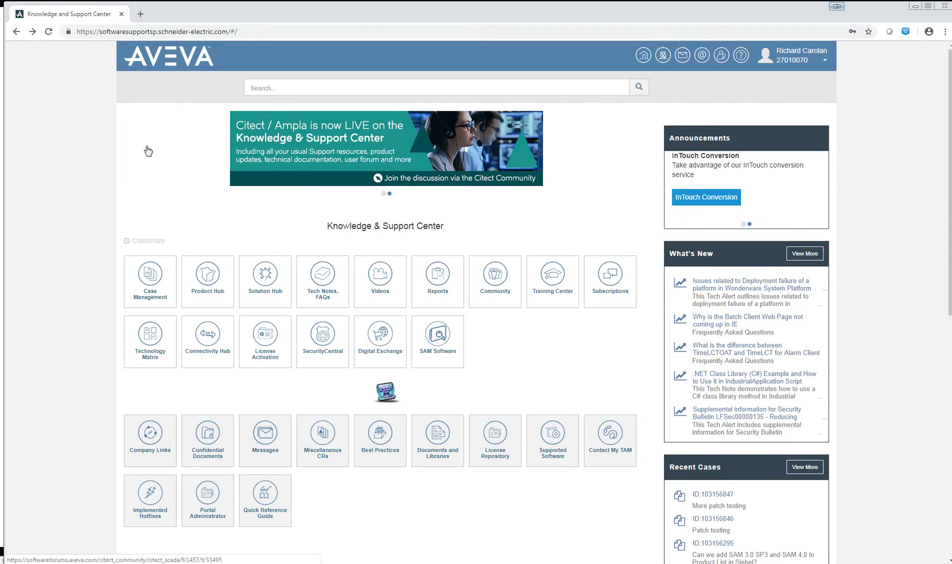
left_click(437, 356)
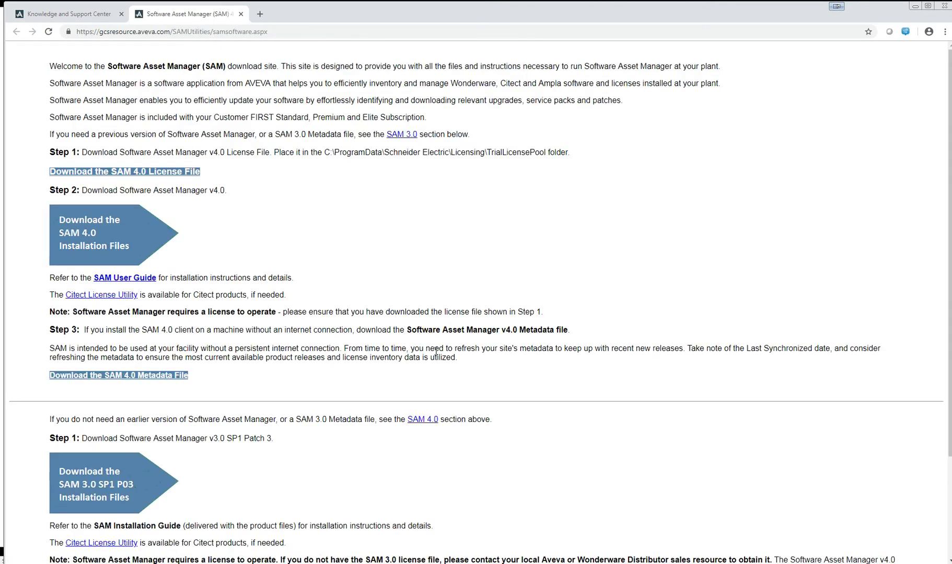
left_click(139, 237)
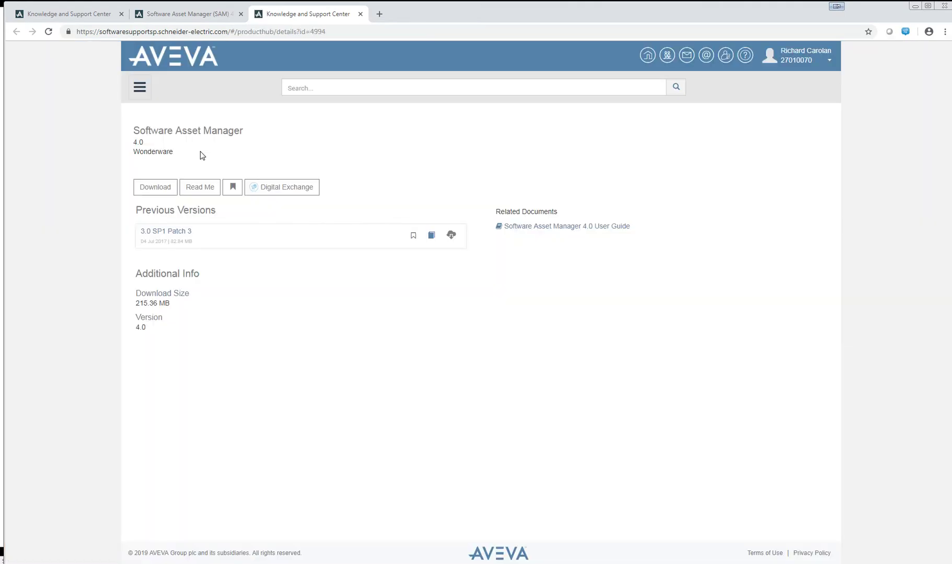
- Open the Software Asset Manager 4.0 Readme, review its release and system requirements sections, and close it
left_click(195, 197)
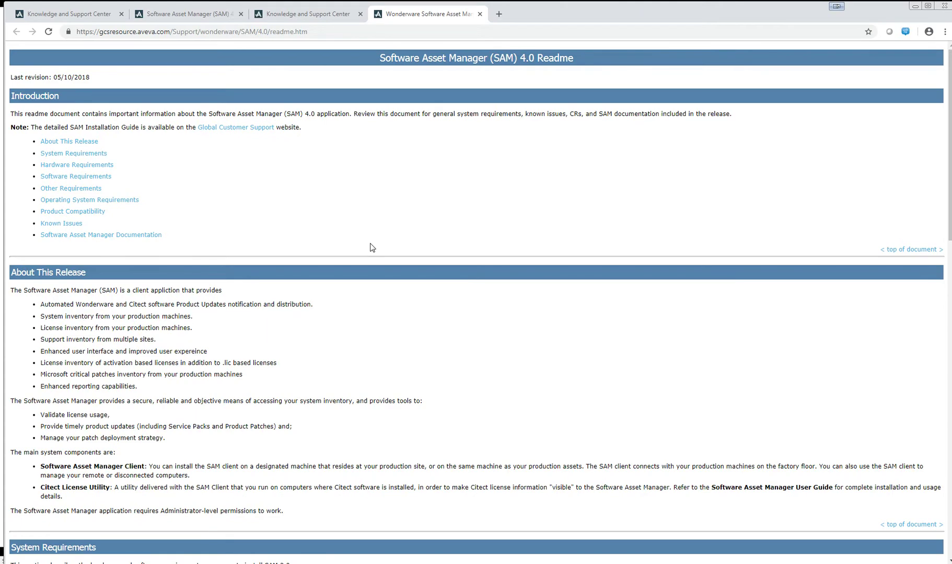
scroll(372, 247, "down", 2)
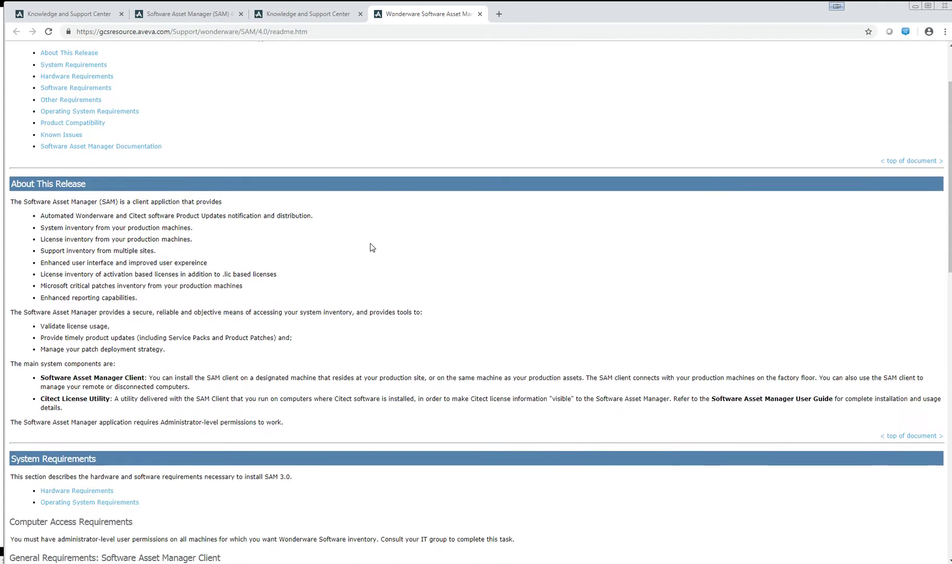
scroll(372, 247, "down", 2)
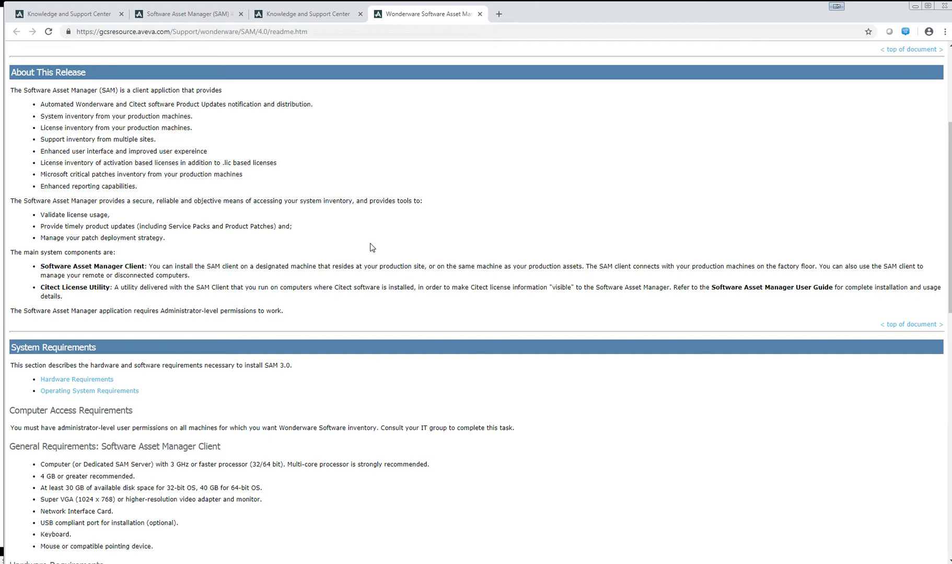
scroll(372, 248, "down", 2)
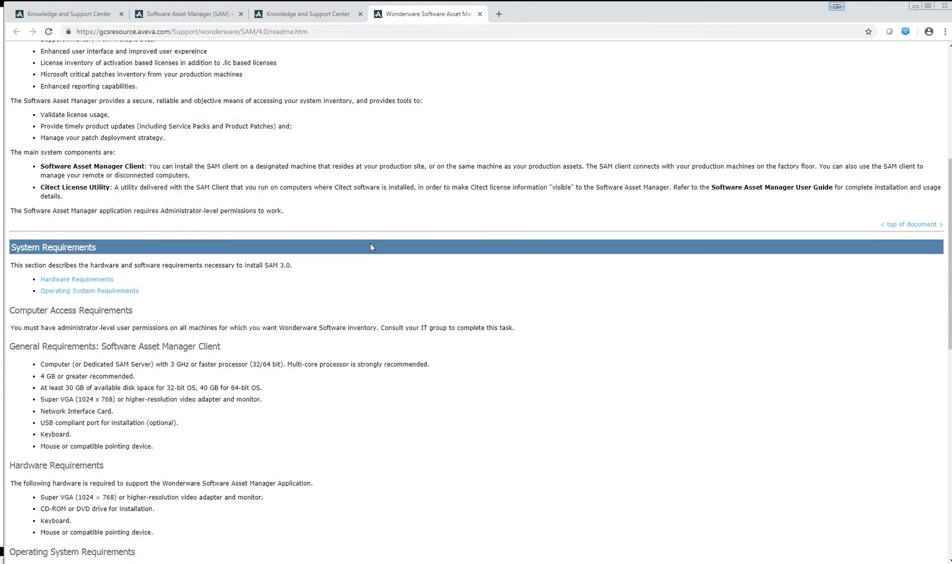
scroll(371, 248, "up", 4)
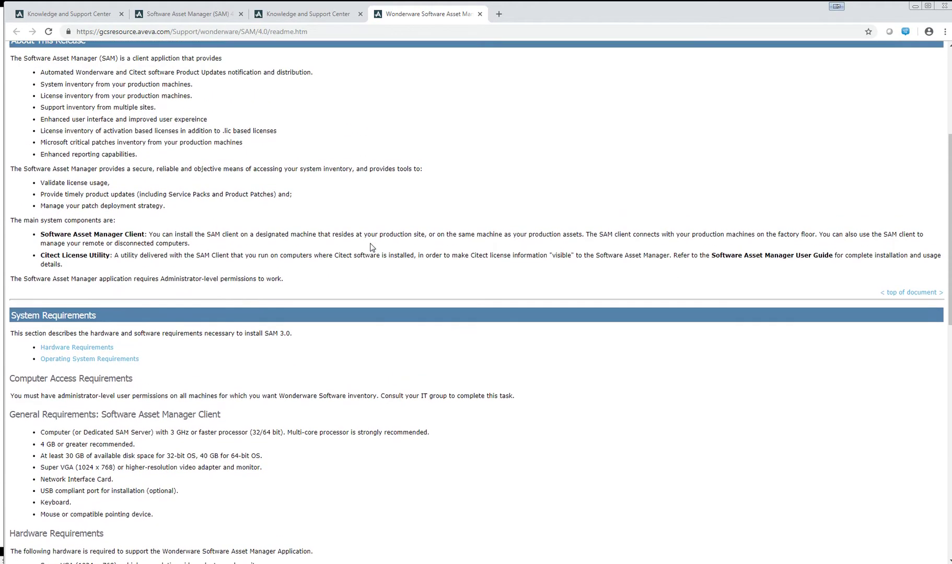
scroll(373, 247, "up", 2)
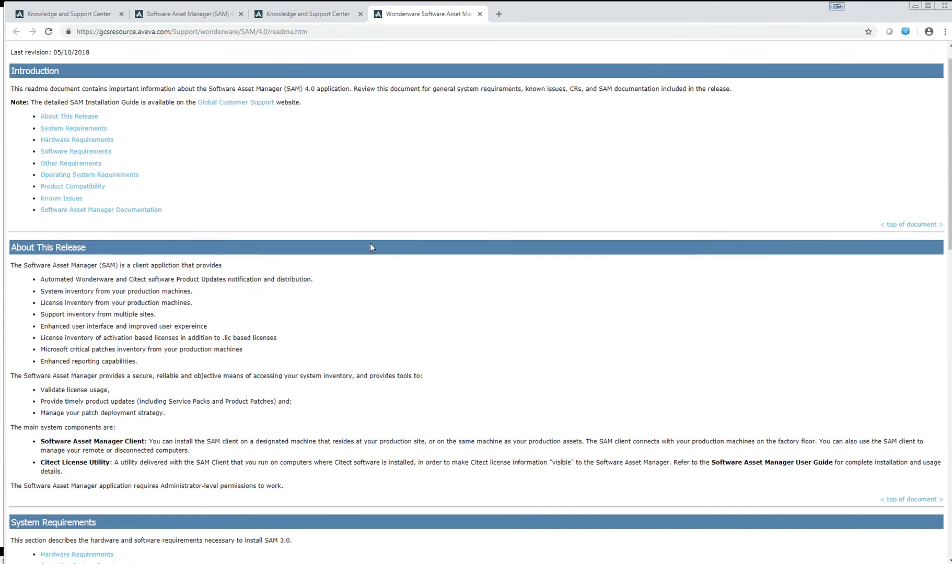
left_click(480, 14)
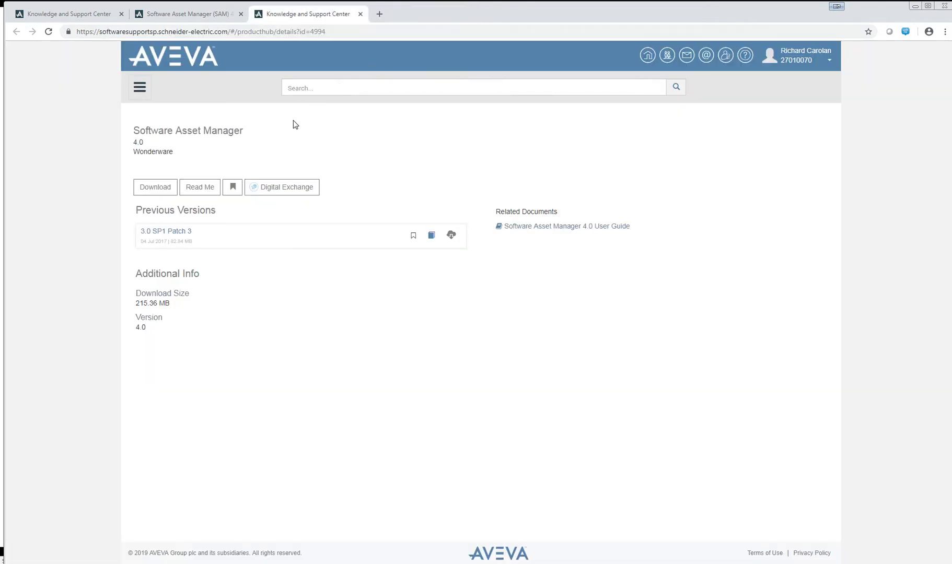
- Download the Software Asset Manager 4.0 installation package and the SAM 4.0 License File
left_click(166, 189)
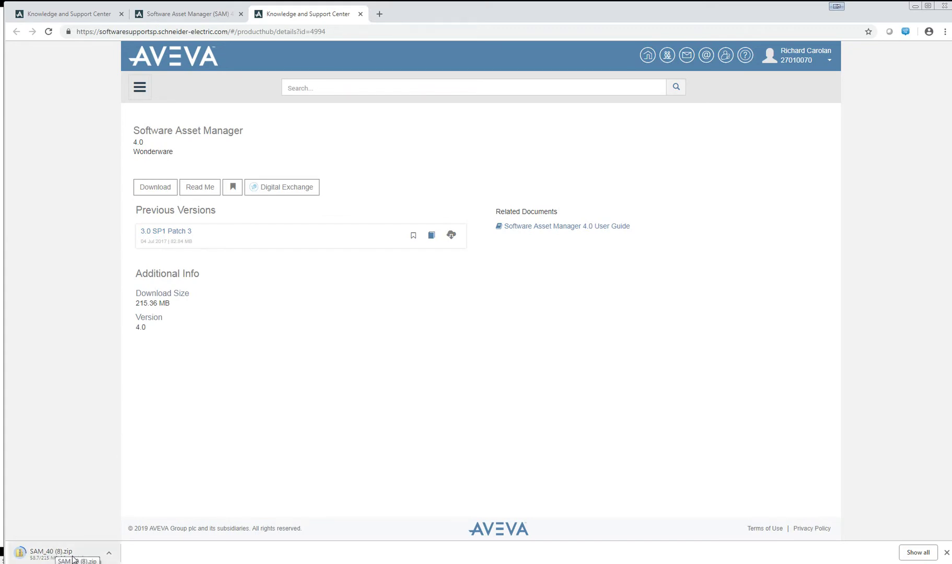
left_click(186, 15)
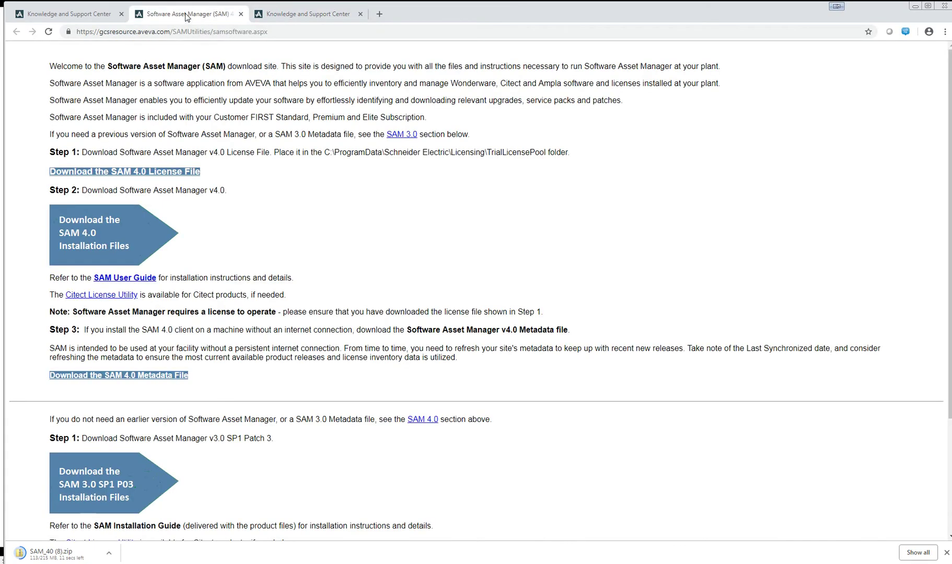
left_click(143, 177)
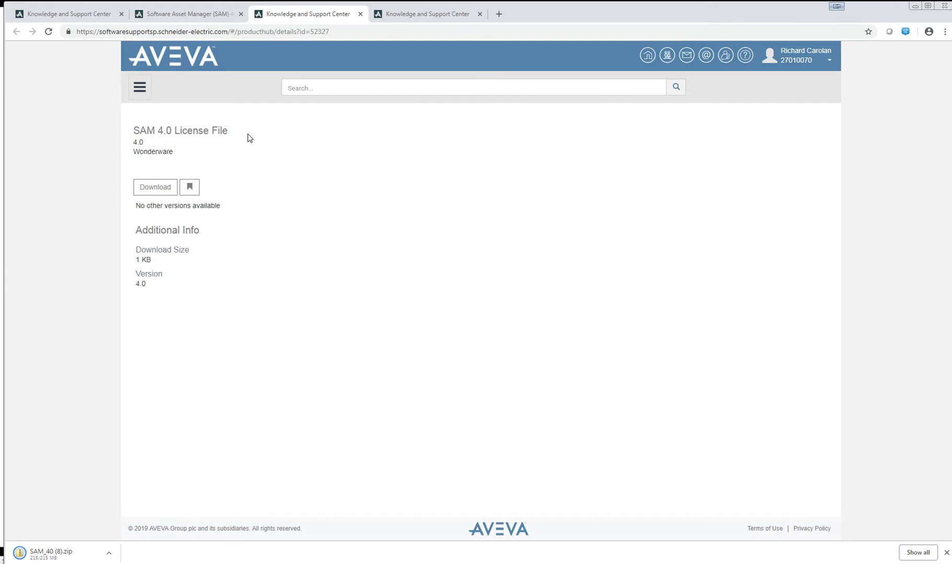
left_click(157, 188)
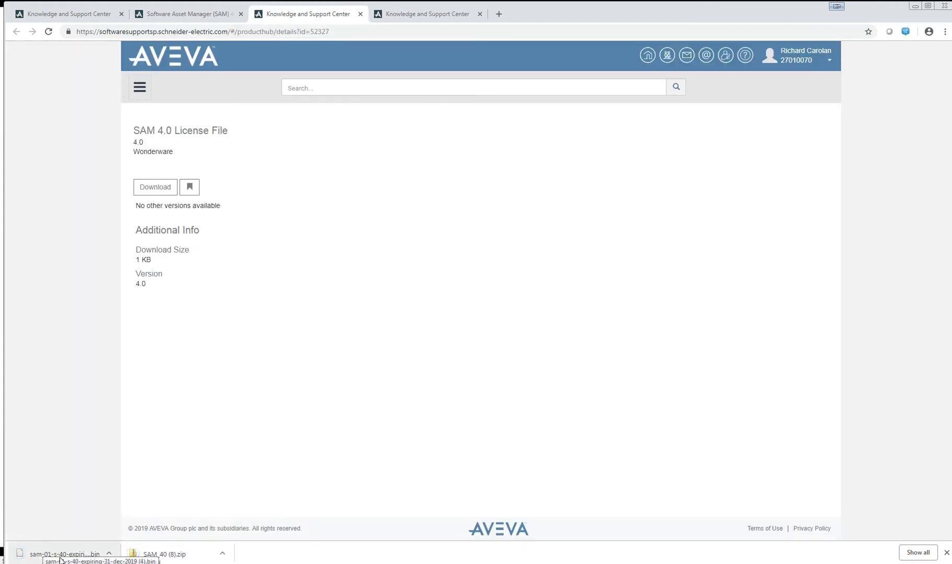
- Return to the SAM download site and open the SAM 4.0 Metadata File download
left_click(183, 17)
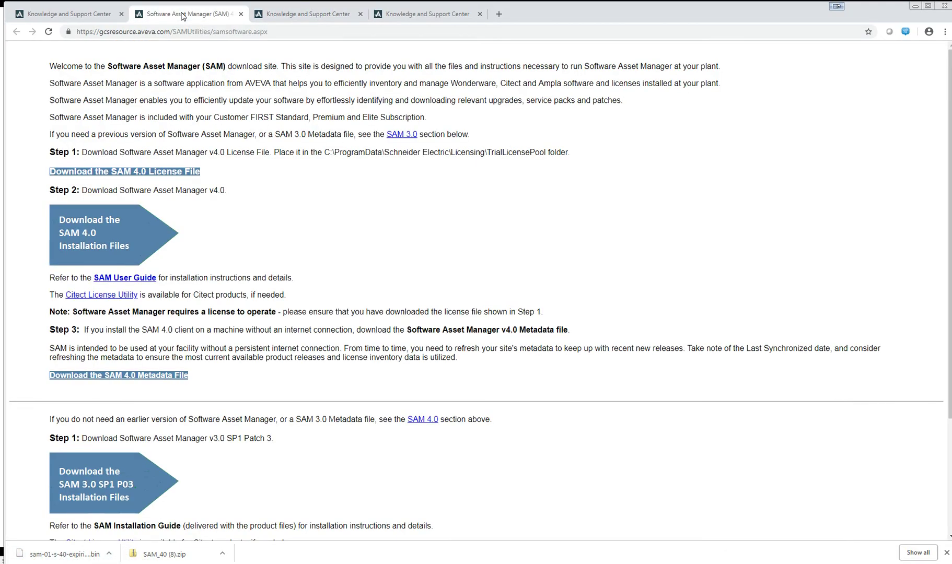
left_click(131, 379)
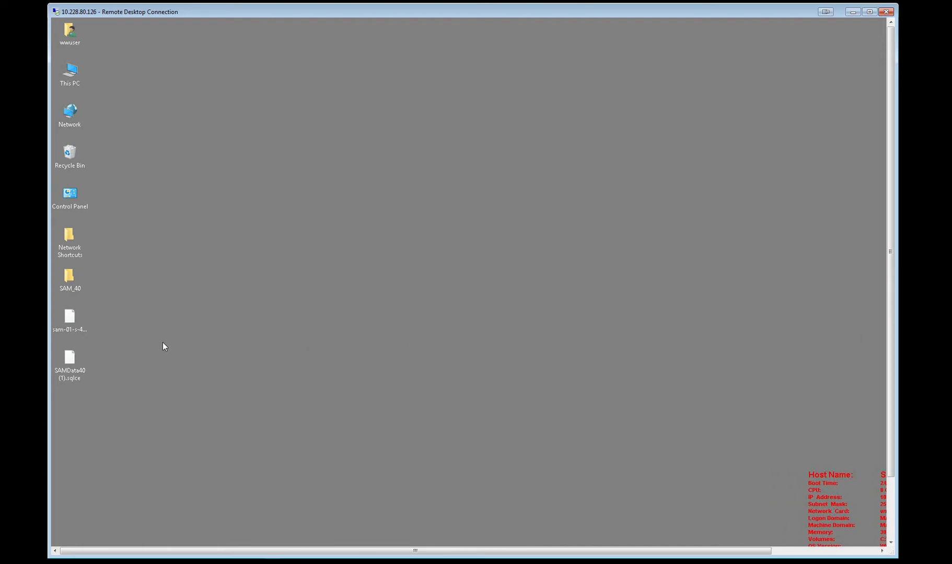
- In the Remote Desktop session, run Setup.exe from the SAM_40 folder as administrator and allow it to make changes
left_click(60, 274)
double_click(62, 277)
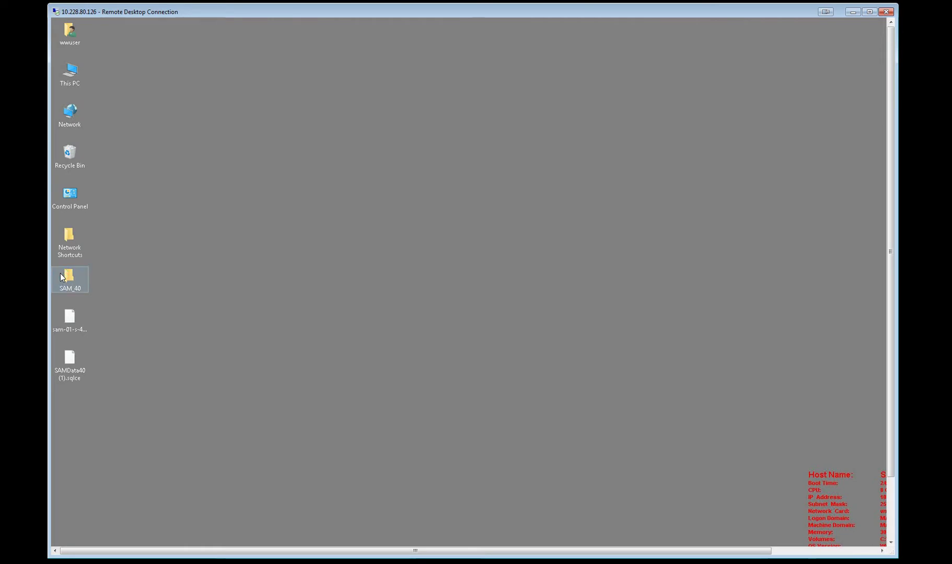
left_click(367, 266)
double_click(367, 265)
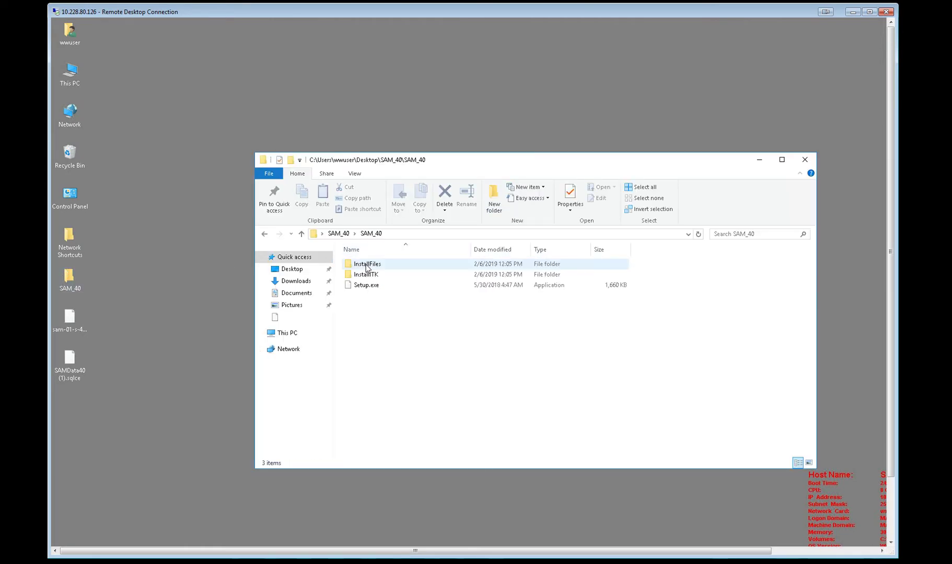
left_click(364, 287)
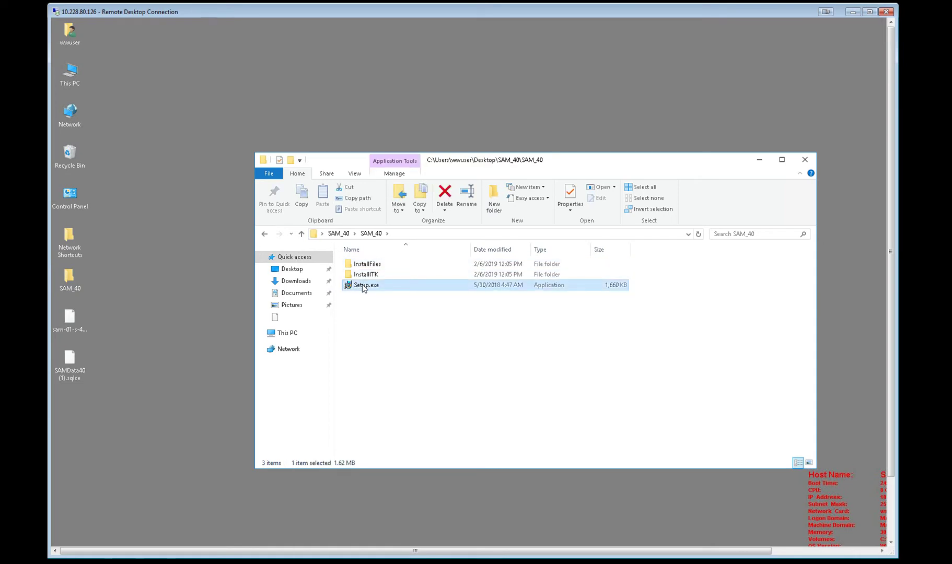
right_click(364, 286)
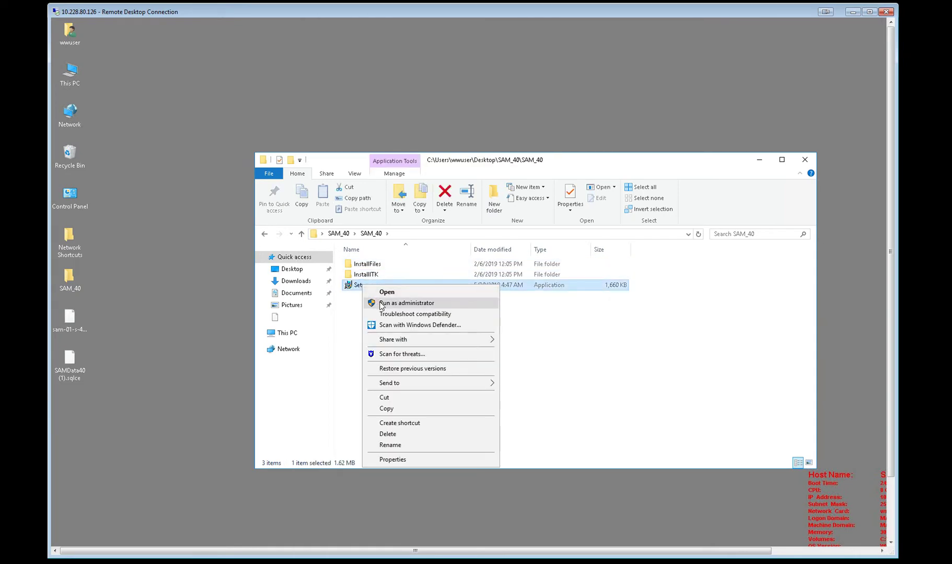
left_click(381, 305)
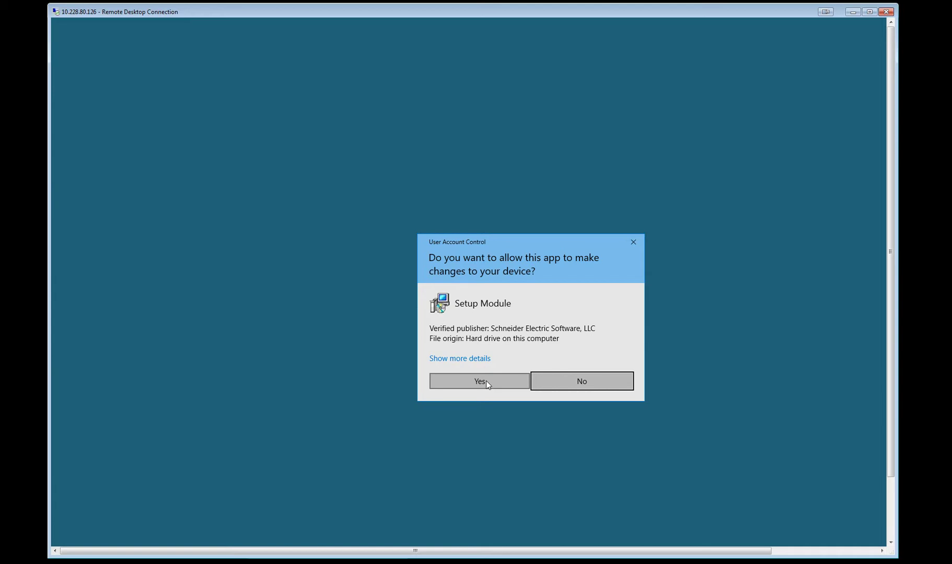
left_click(486, 384)
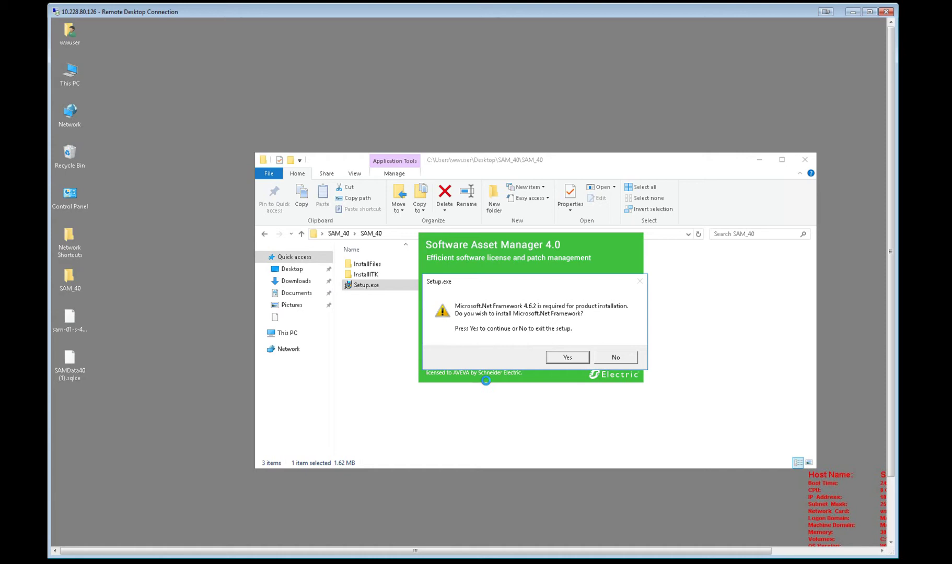
- Agree to install Microsoft .NET Framework 4.6.2, install all listed prerequisites, and continue to the license agreement
left_click(568, 358)
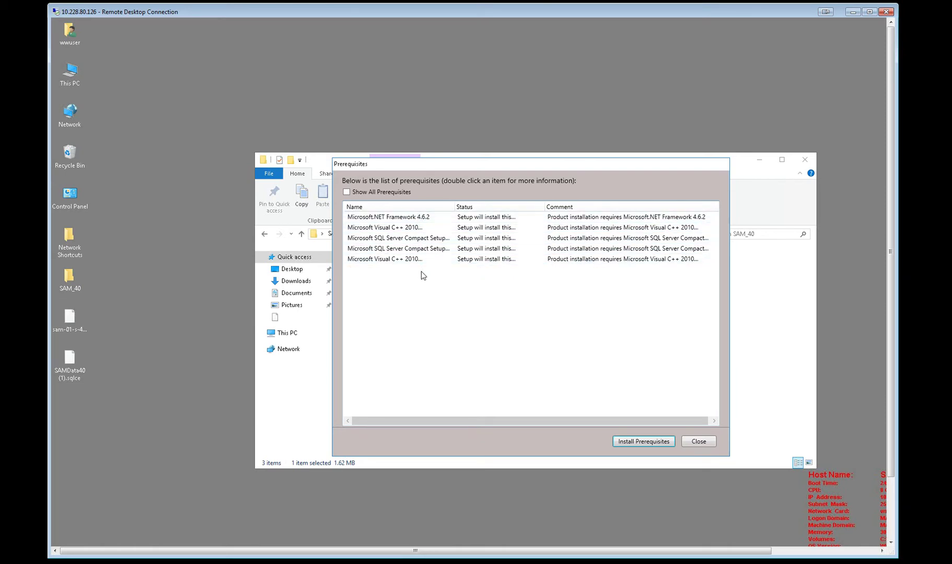
left_click(647, 443)
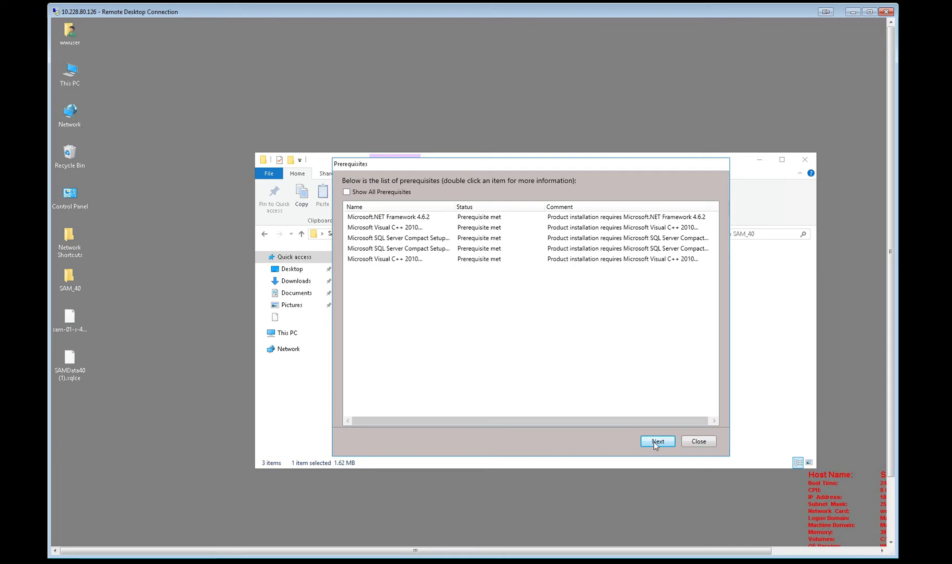
left_click(654, 442)
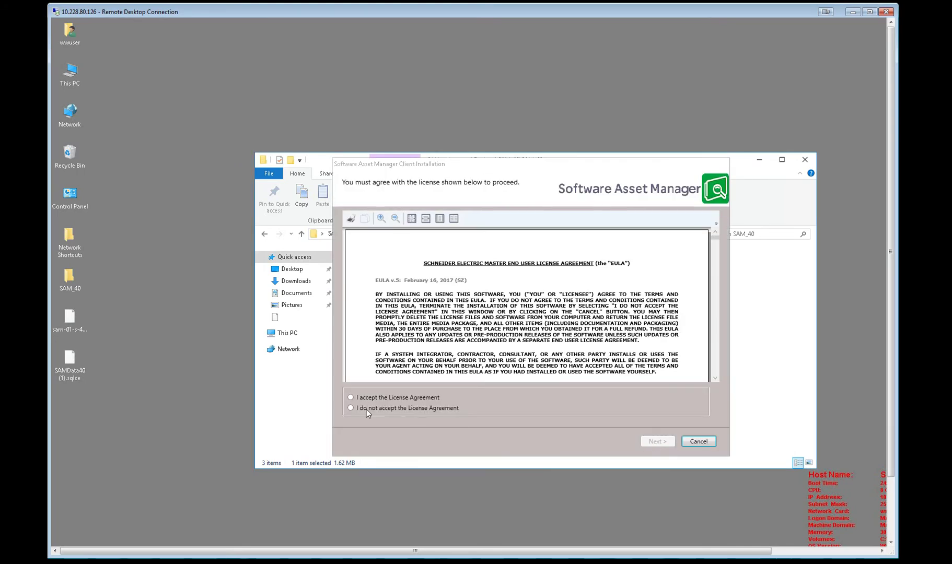
- Accept the license agreement and install the SAM Smart Client Application together with the Schneider Electric License Manager and License Server
left_click(351, 399)
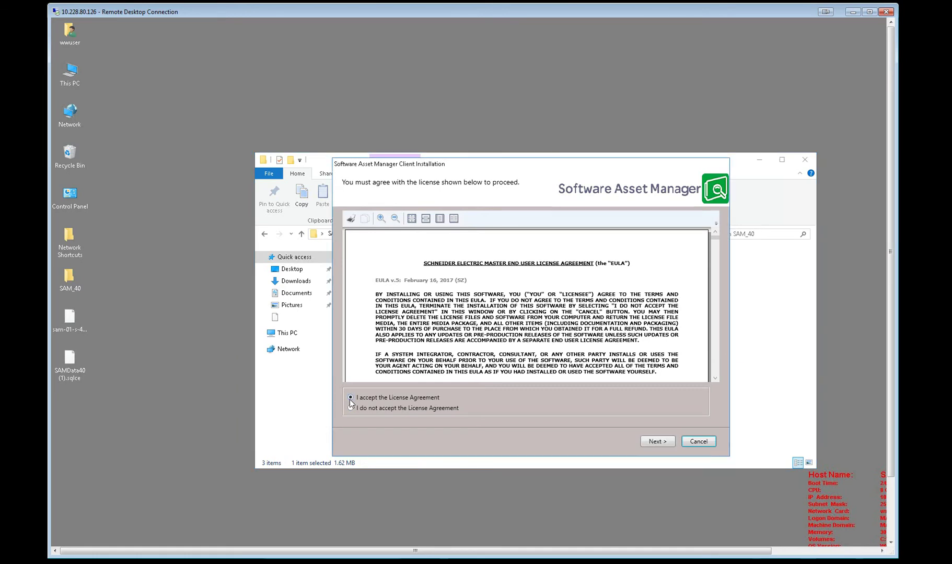
left_click(656, 442)
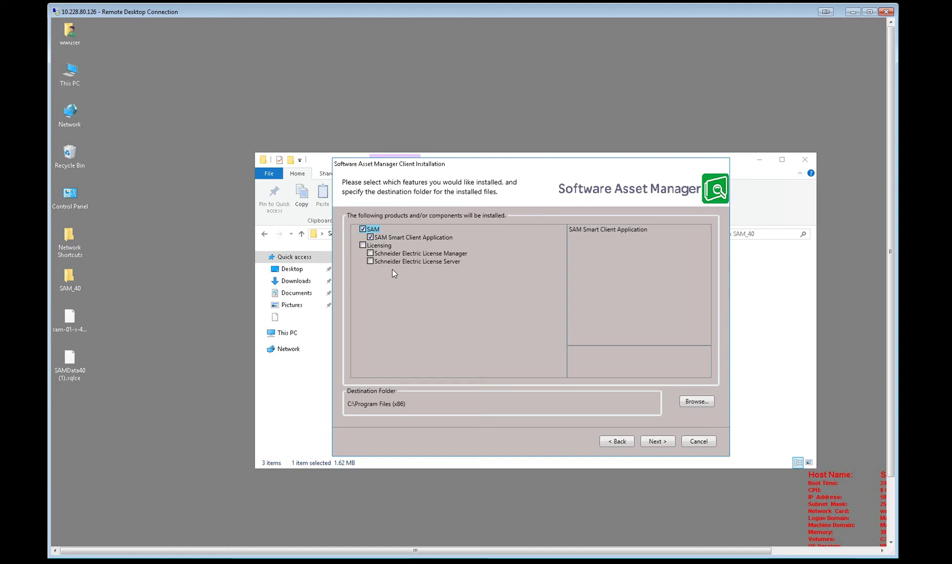
left_click(362, 248)
left_click(667, 445)
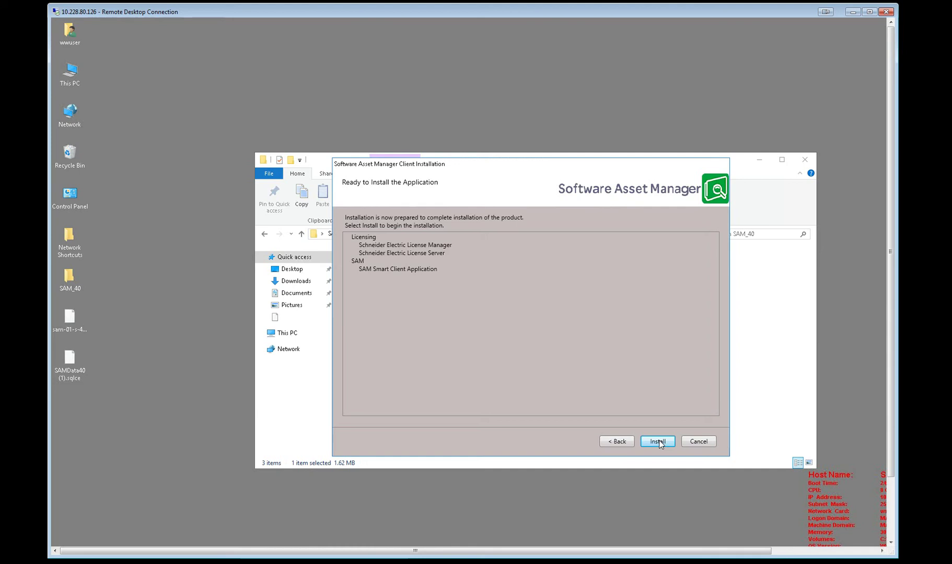
left_click(659, 442)
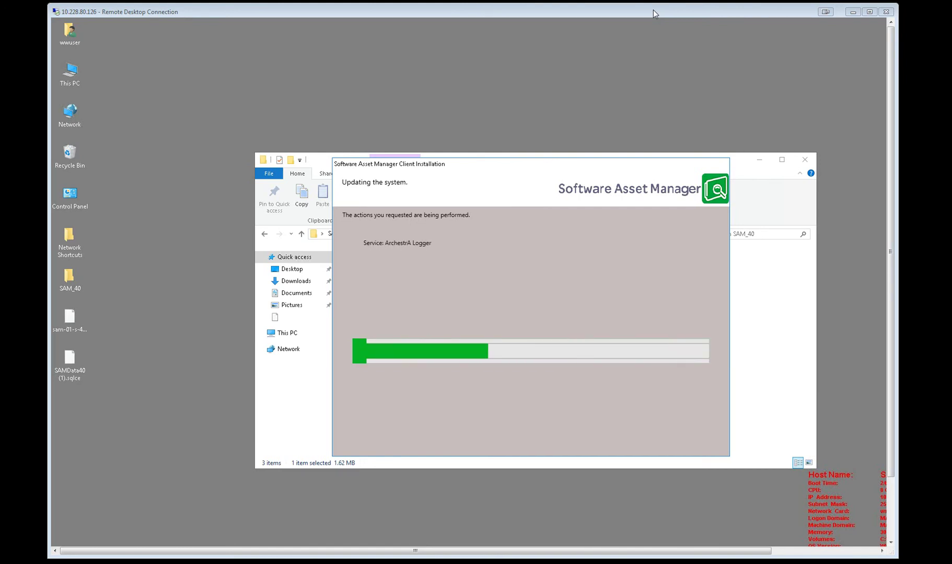
left_click(489, 304)
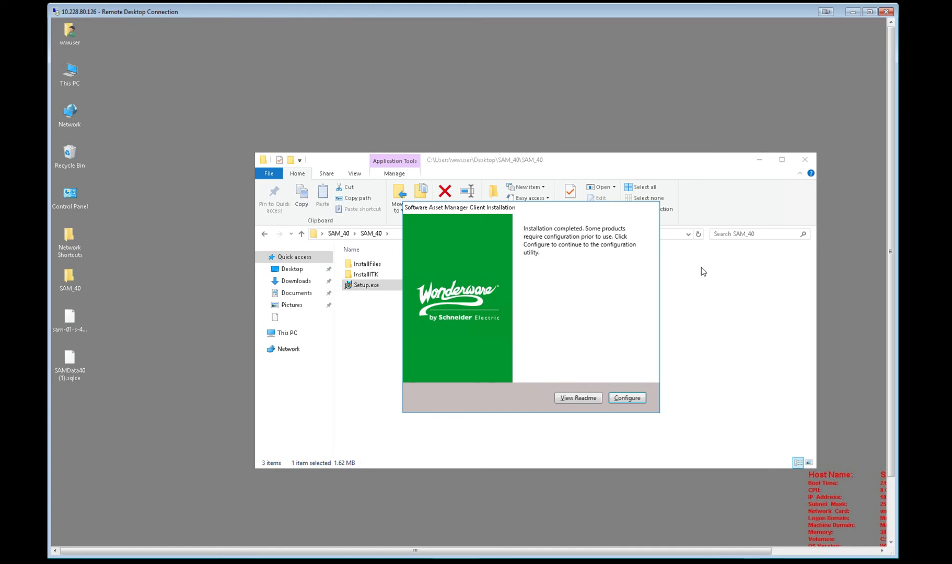
- Continue to the configuration utility, configure the License Server with primary server SAM40DEMO and port 55555, and close the Configurator
left_click(637, 398)
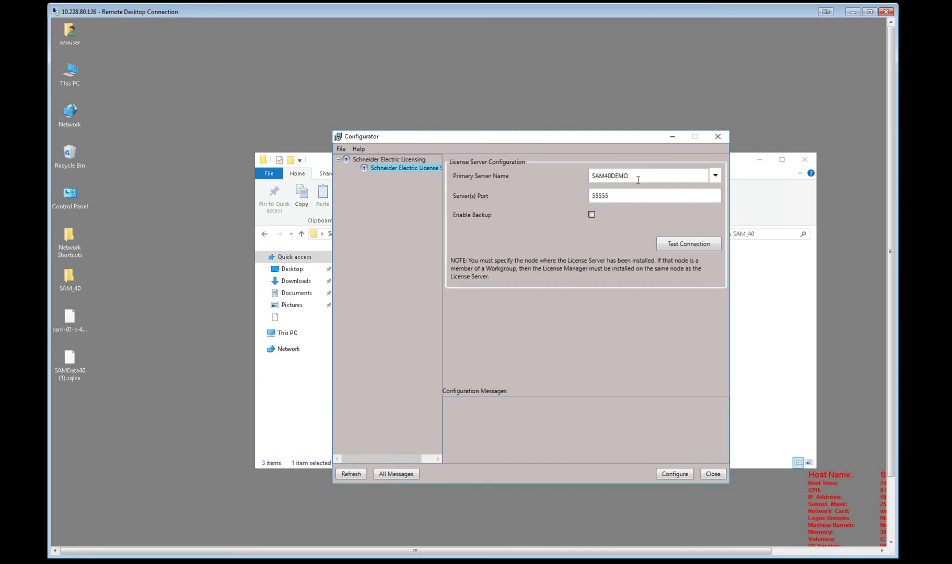
left_click(680, 475)
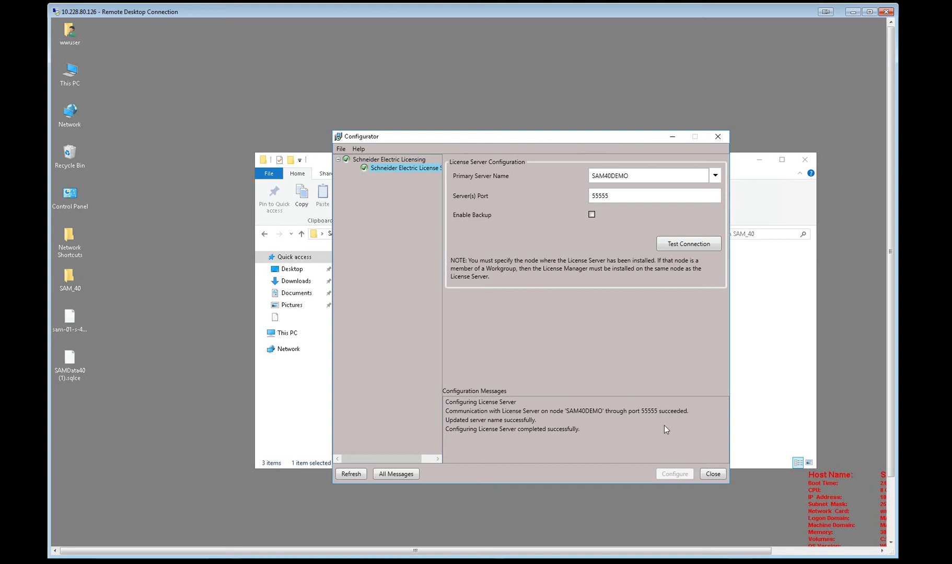
left_click(714, 474)
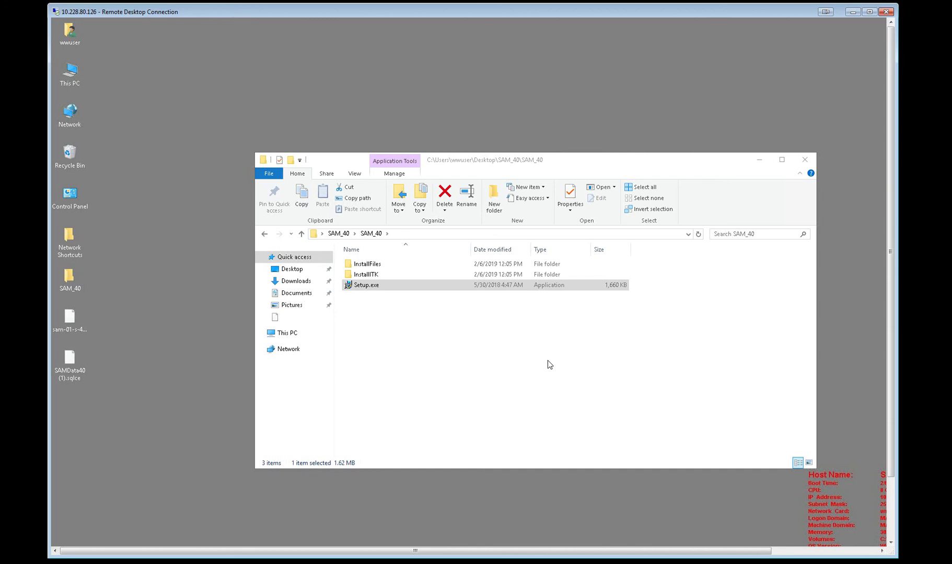
- Browse to Local Disk (C:) and select the ProgramData folder
left_click(285, 334)
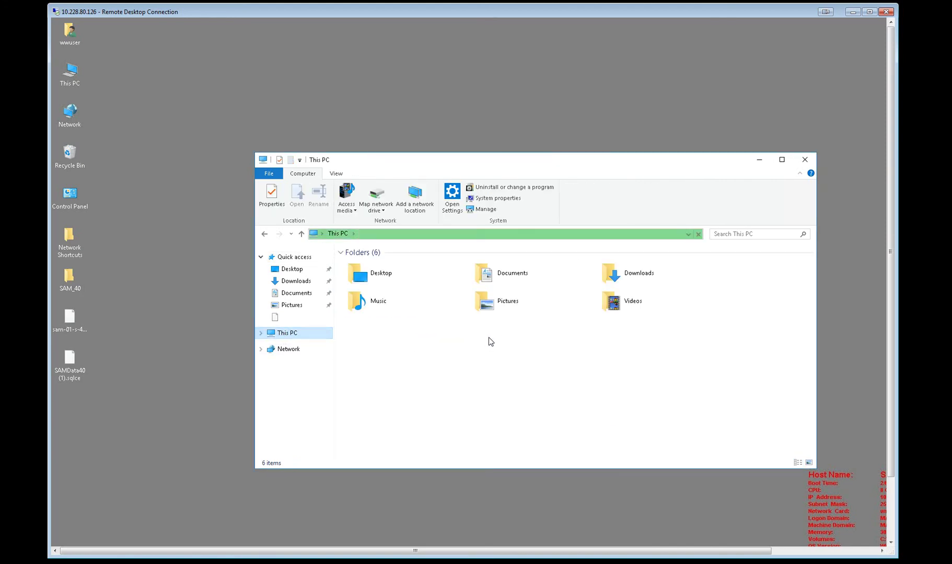
double_click(641, 345)
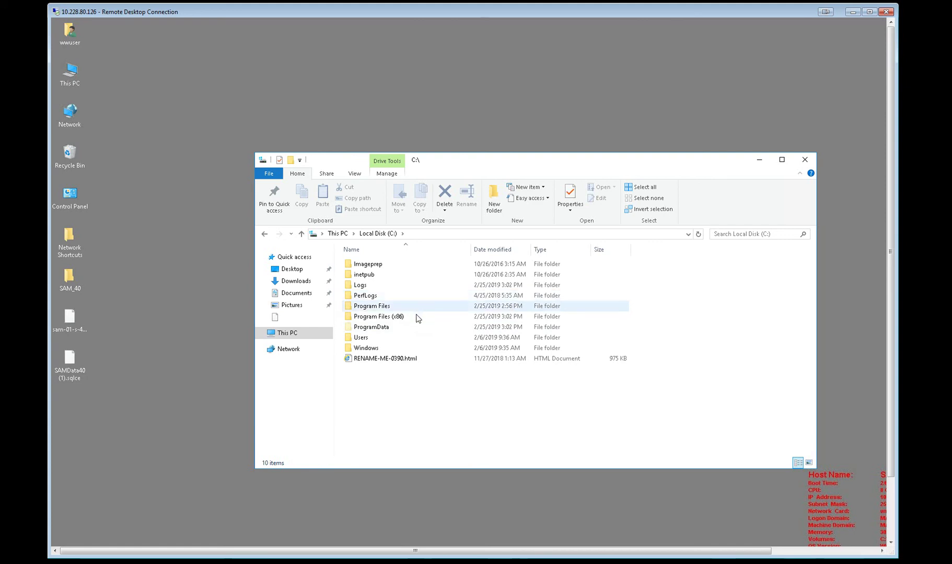
left_click(417, 331)
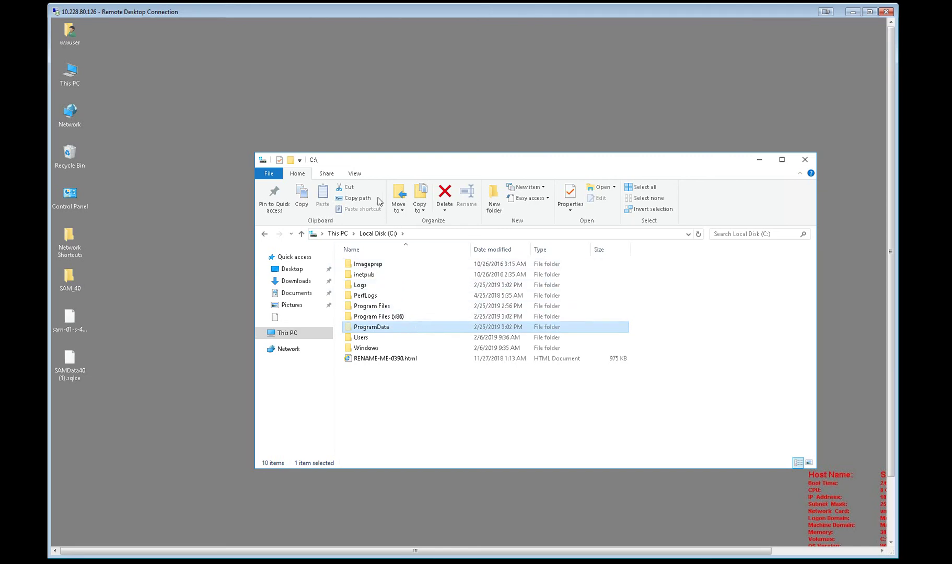
- Check the hidden files and folders setting in the advanced Folder Options and accept the dialog
left_click(355, 174)
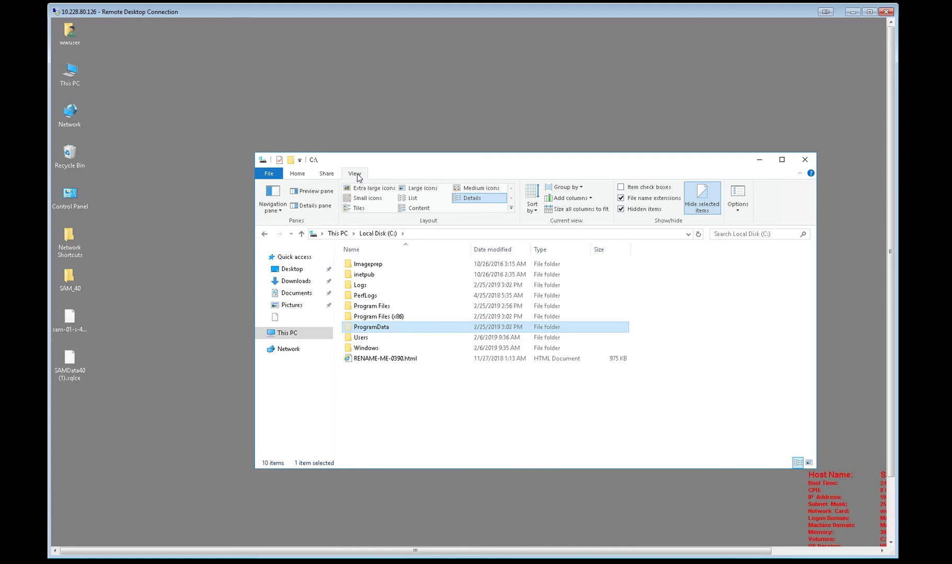
left_click(739, 215)
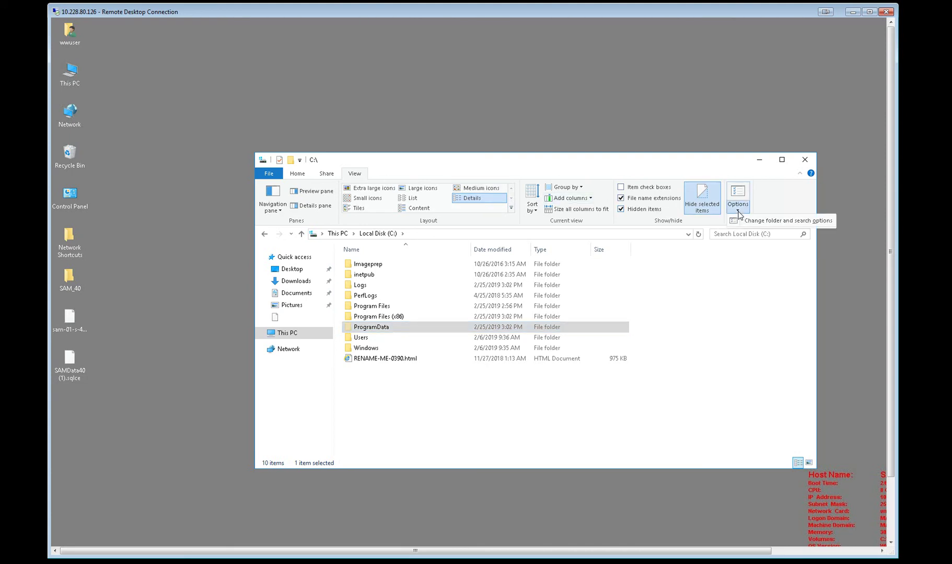
left_click(751, 222)
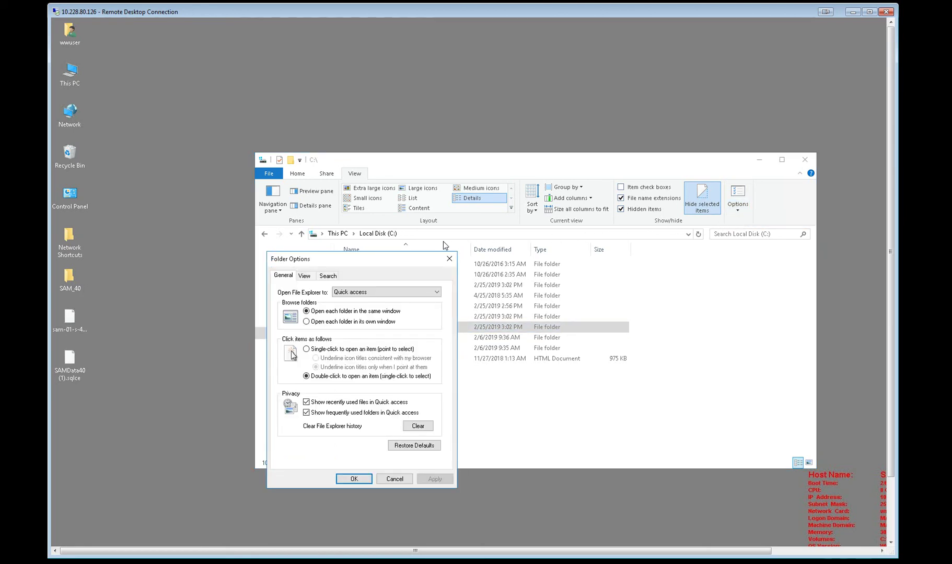
left_click(304, 277)
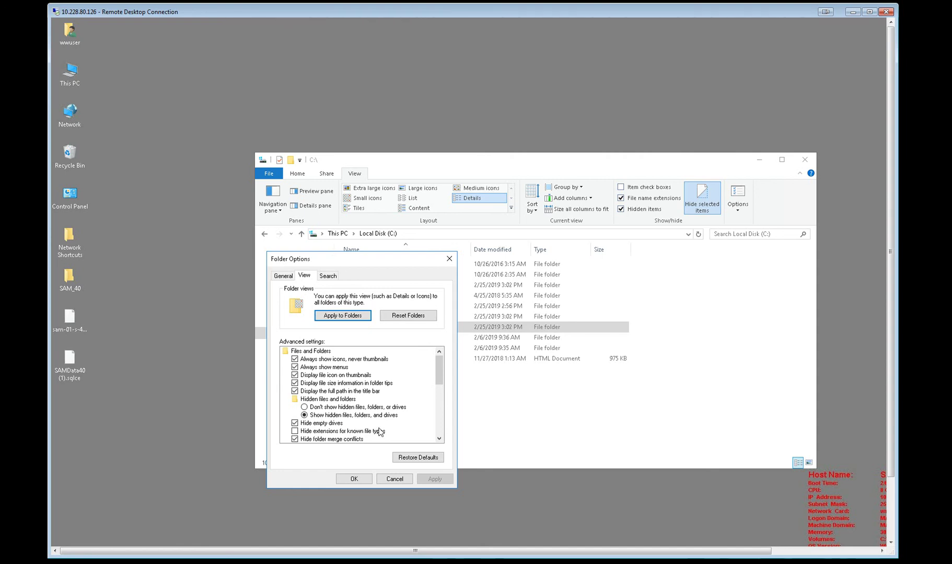
left_click(362, 480)
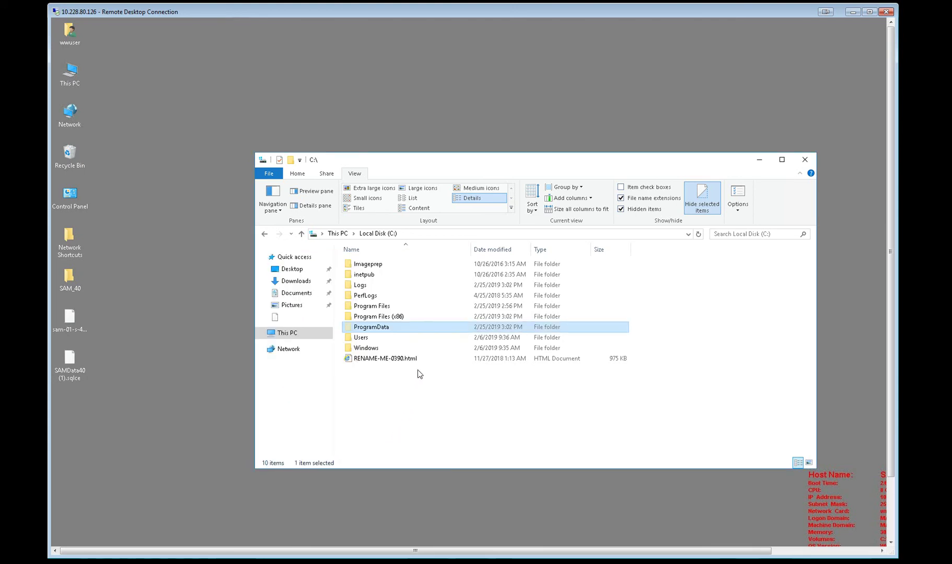
- Move the license file sam-01-s-40-expiring-31-dec-2019.bin from the desktop into C:\ProgramData\Schneider Electric\Licensing\TrialLicensePool
double_click(420, 330)
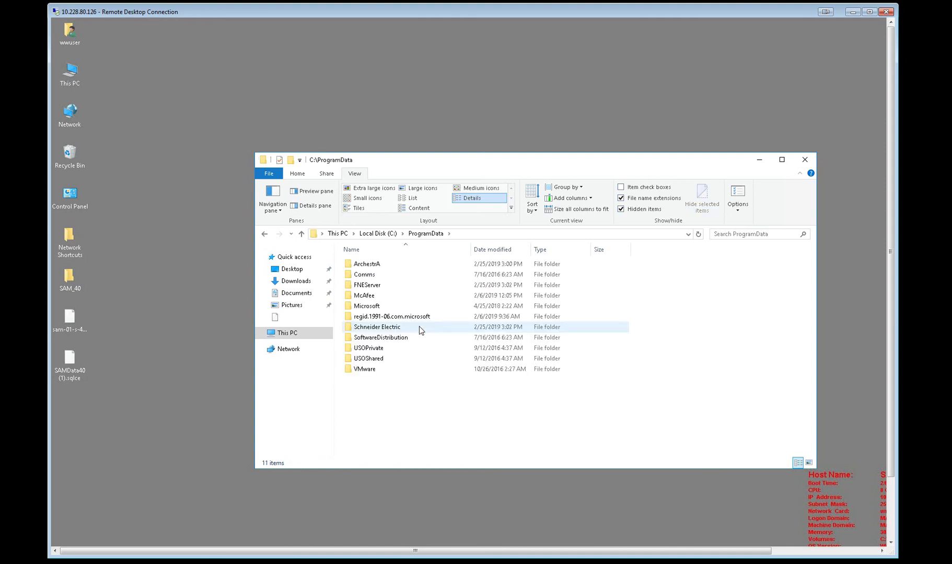
double_click(419, 327)
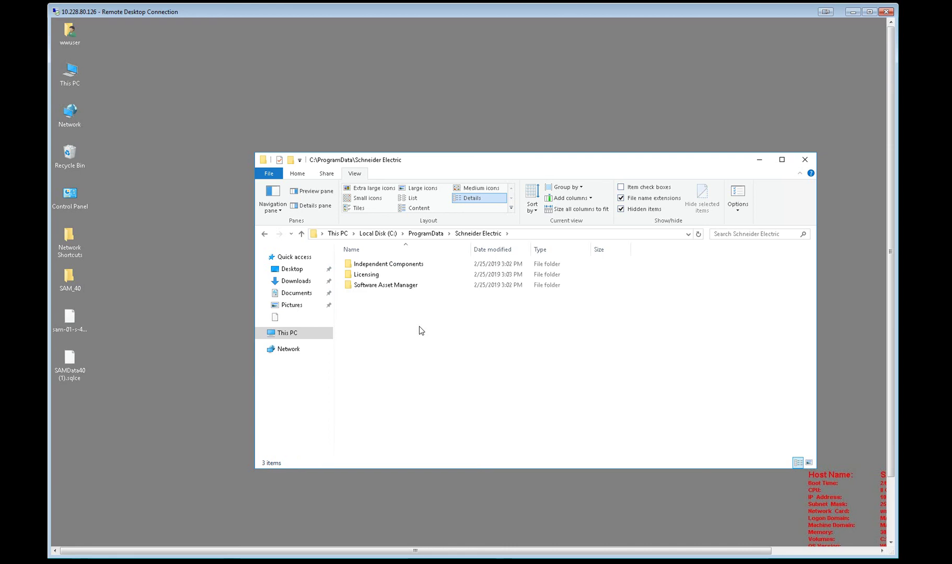
double_click(396, 276)
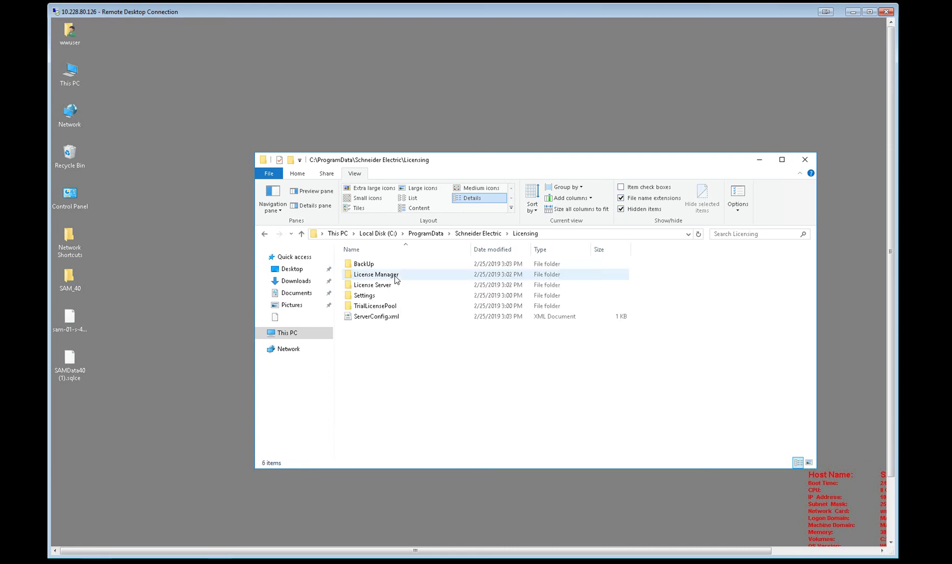
double_click(394, 307)
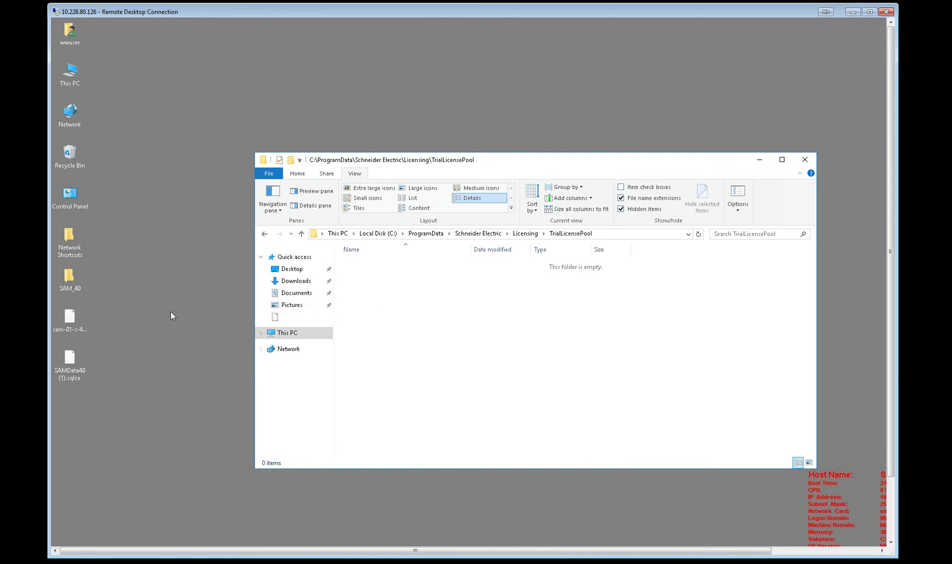
left_click_drag(69, 319, 463, 319)
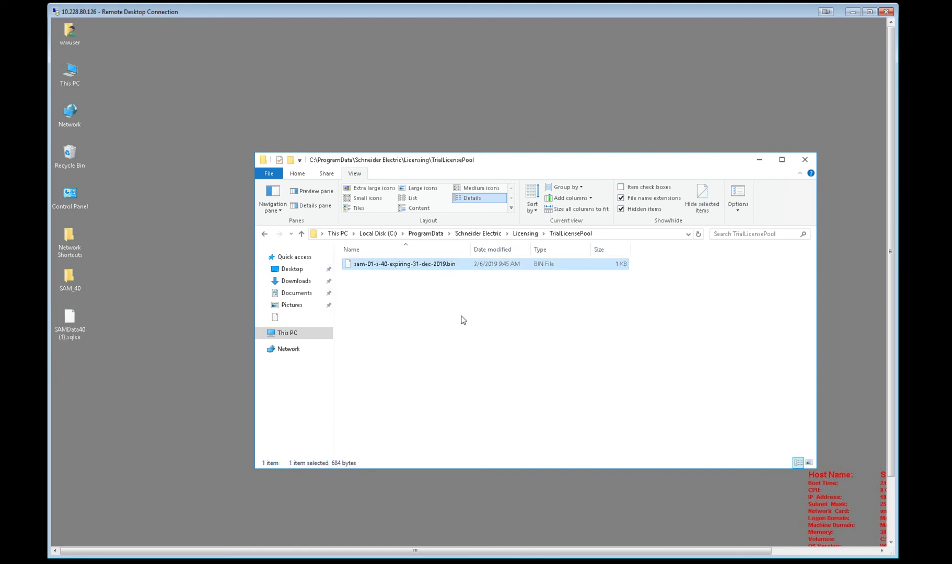